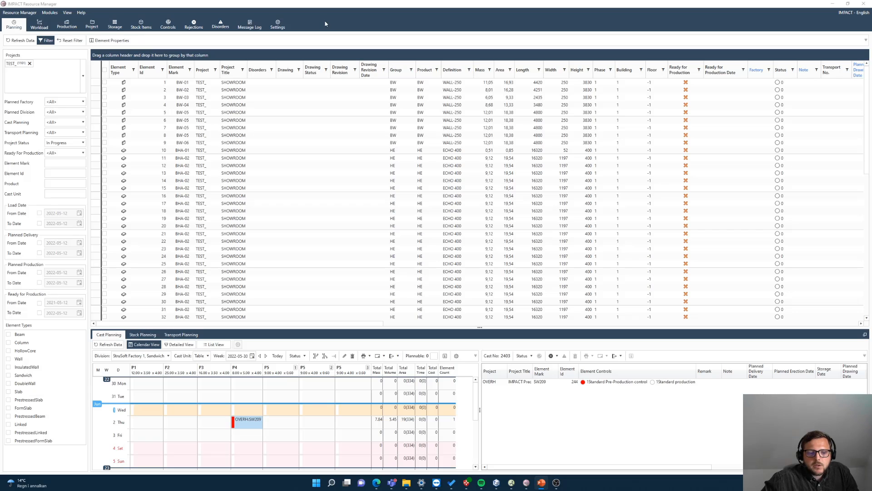
Step: Open the element control settings, sort the controls by name and widen the Name column to show the full names
{"action": "left_click", "coordinate": [276, 23]}
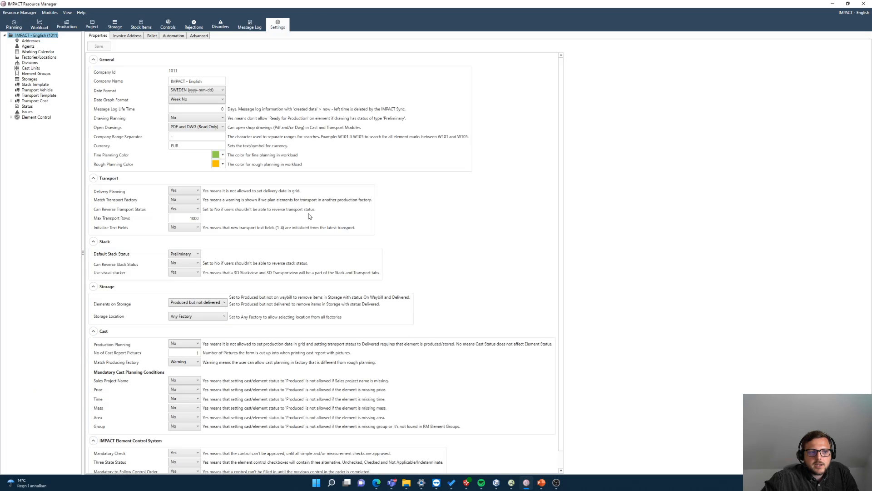
{"action": "left_click", "coordinate": [33, 118]}
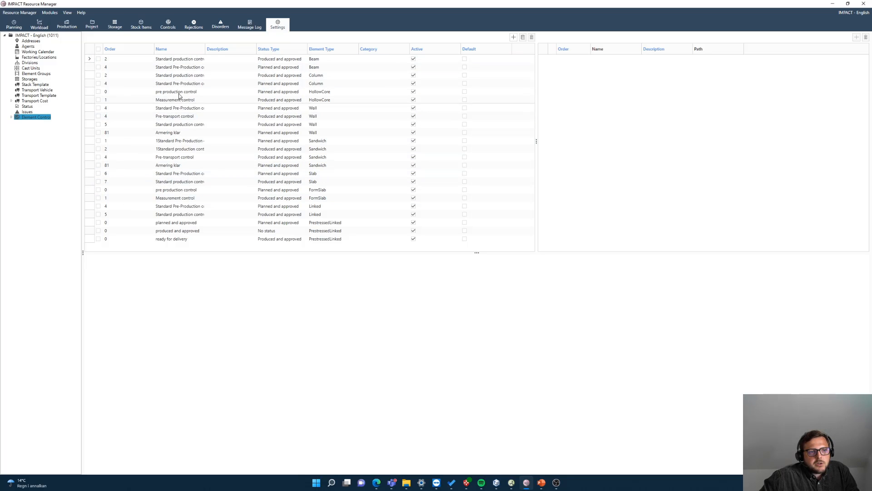
{"action": "left_click", "coordinate": [180, 50]}
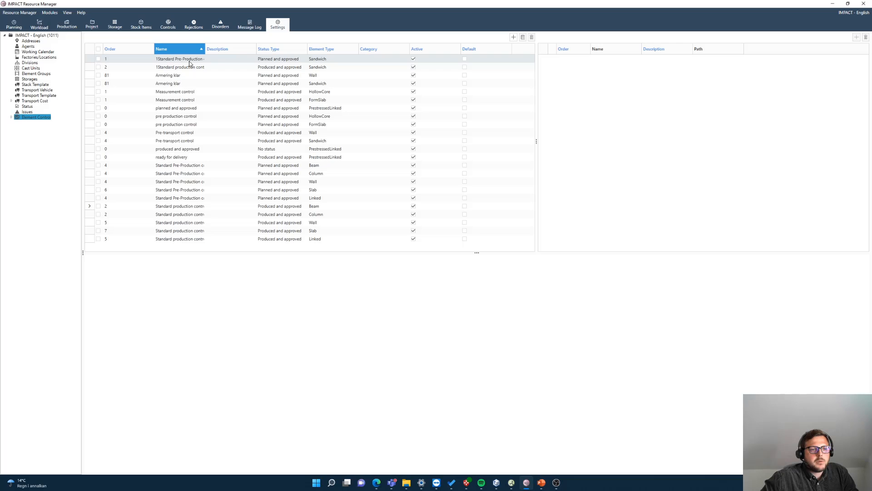
{"action": "left_click_drag", "start_coordinate": [206, 49], "coordinate": [244, 48]}
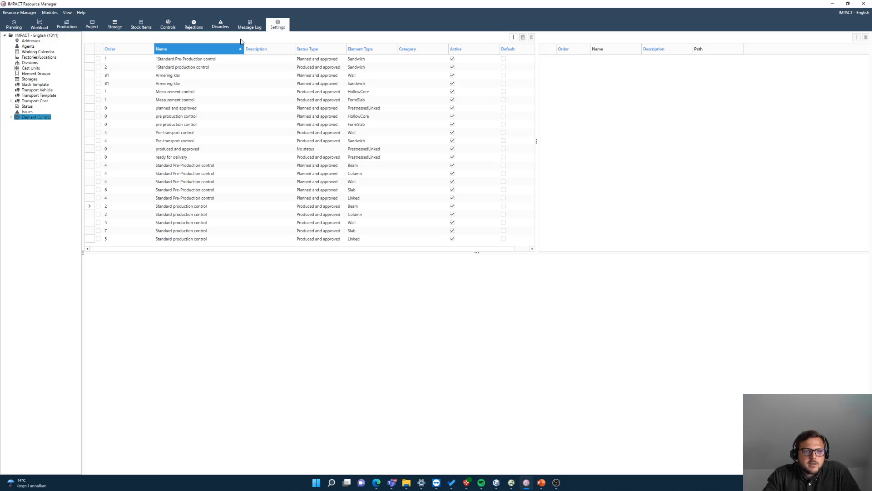
Step: Review the company's IMPACT Element Control System properties and return to the element control list sorted by name
{"action": "left_click", "coordinate": [40, 36]}
{"action": "scroll", "coordinate": [267, 228], "scroll_direction": "down", "scroll_amount": 1}
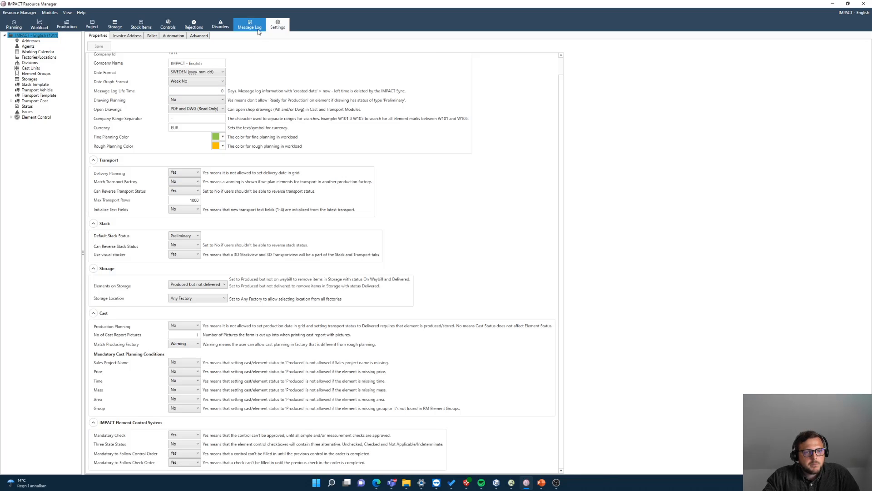
{"action": "left_click", "coordinate": [40, 118]}
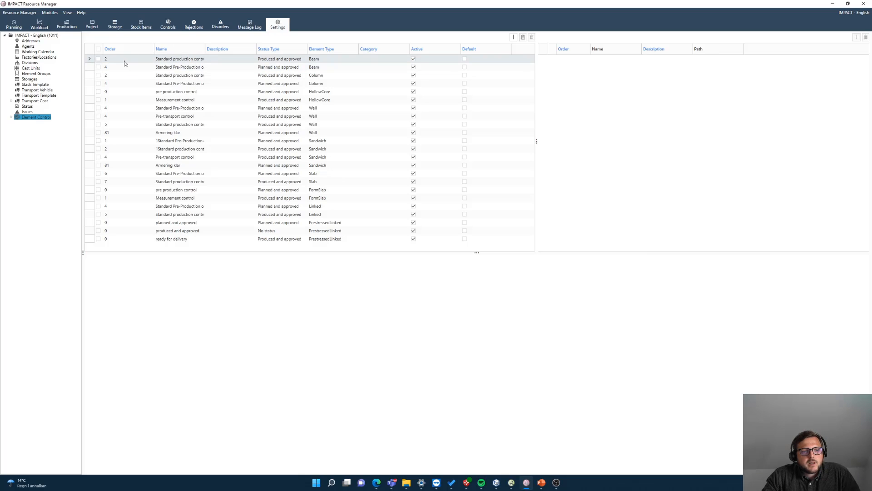
{"action": "left_click", "coordinate": [168, 49]}
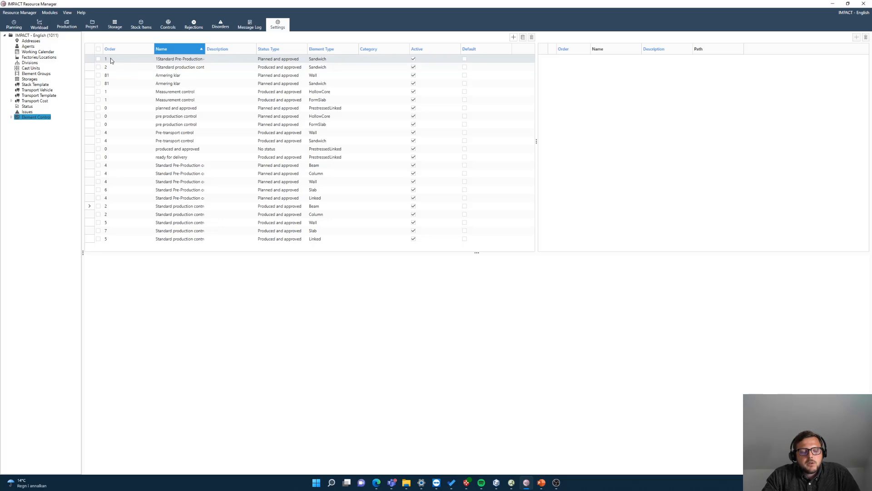
Step: Inspect the Sandwich checks of the 1Standard Pre-Production control and the company's mandatory check and control order properties
{"action": "left_click", "coordinate": [11, 118]}
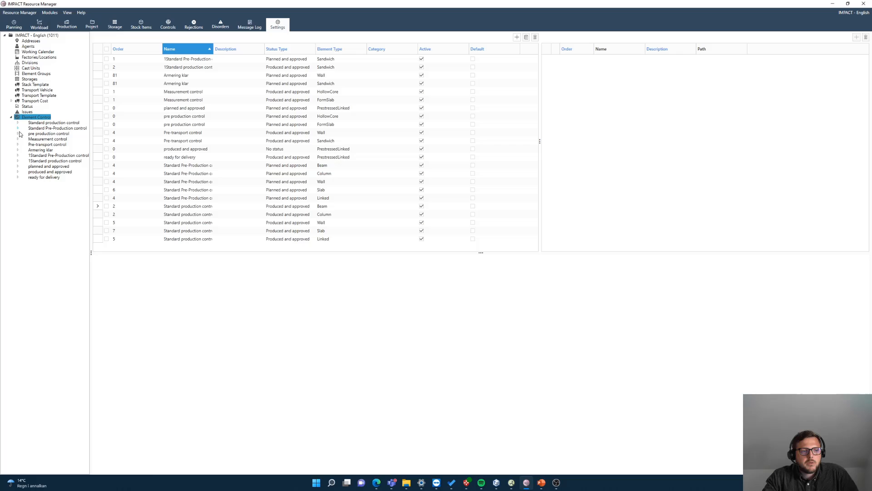
{"action": "left_click", "coordinate": [18, 156]}
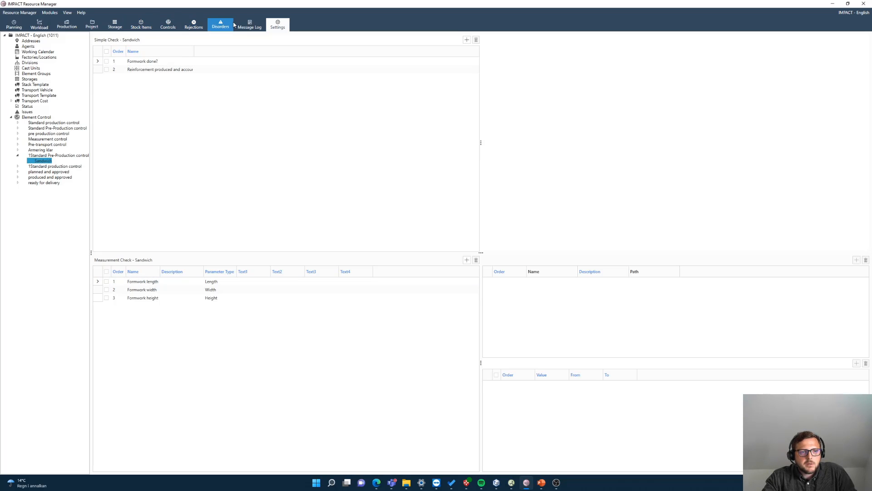
{"action": "key", "text": "Home"}
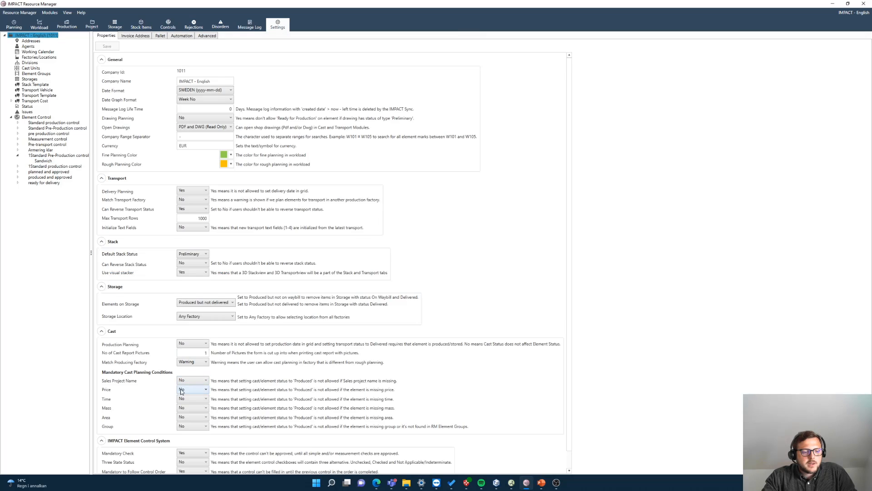
{"action": "scroll", "coordinate": [184, 389], "scroll_direction": "down", "scroll_amount": 1}
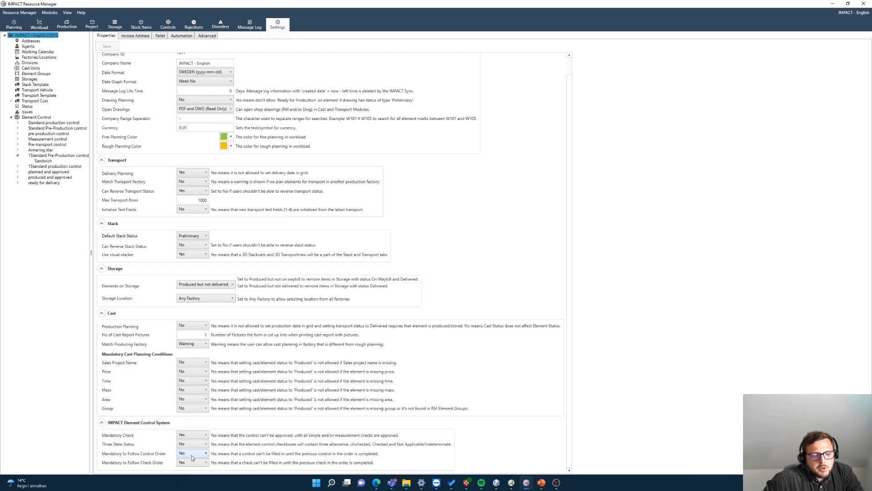
Step: Open the element control of element SW209 from the cast planned on P4 in the planning view
{"action": "left_click", "coordinate": [13, 25]}
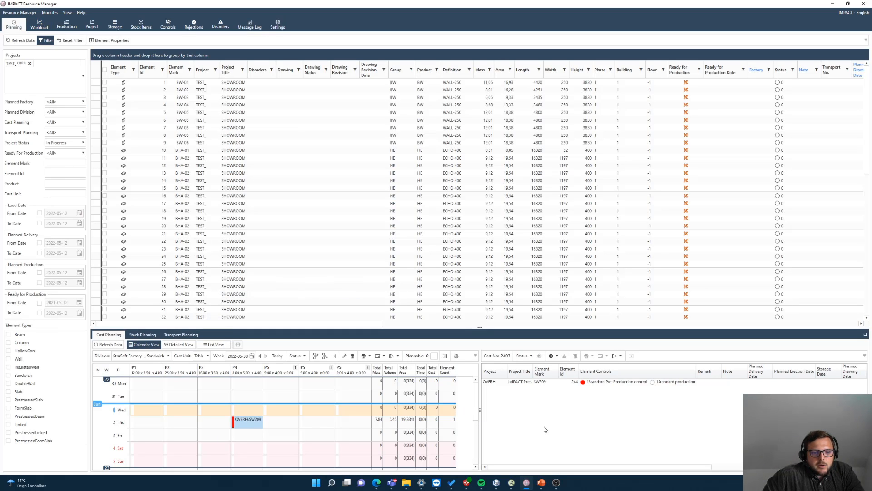
{"action": "left_click", "coordinate": [517, 381]}
{"action": "right_click", "coordinate": [526, 381]}
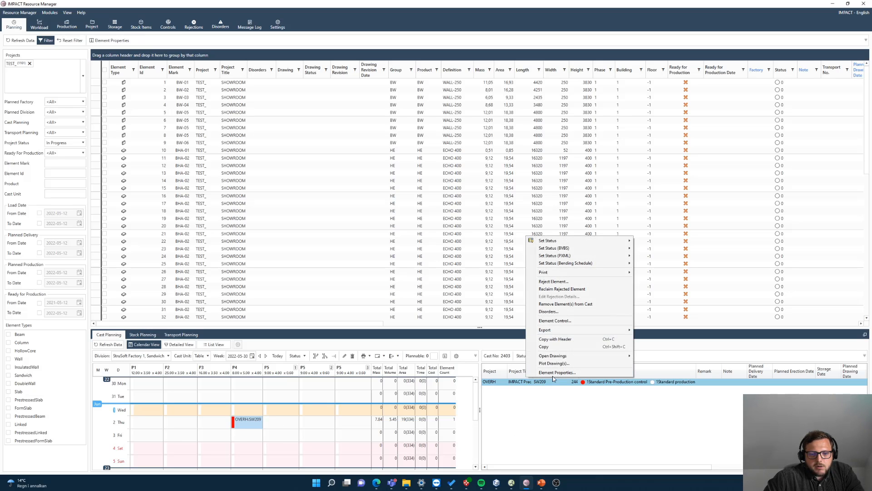
{"action": "left_click", "coordinate": [568, 320]}
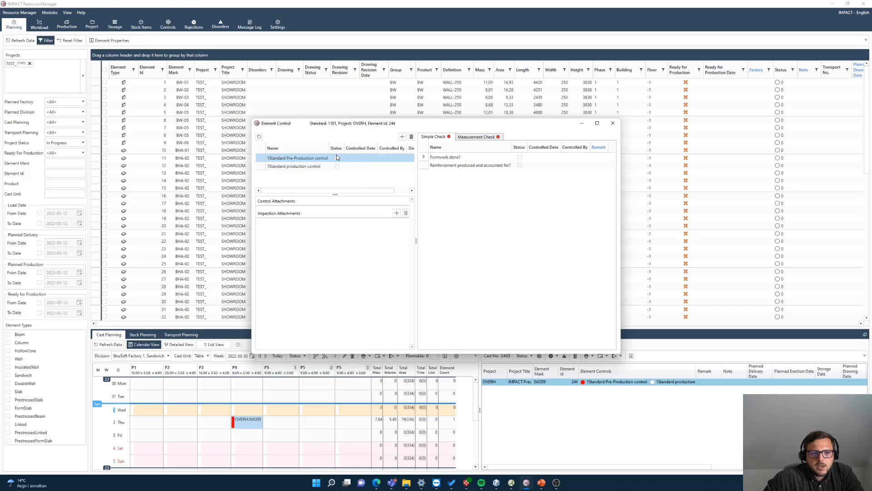
Step: Try to approve the 1Standard Pre-Production control and the 1Standard production control without completing their checks
{"action": "left_click", "coordinate": [337, 168]}
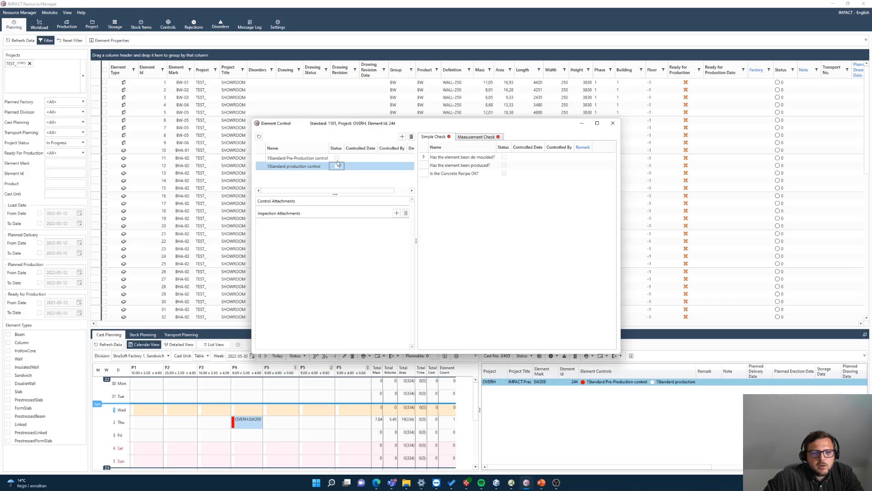
{"action": "left_click", "coordinate": [338, 159]}
{"action": "left_click", "coordinate": [337, 167]}
{"action": "left_click", "coordinate": [336, 157]}
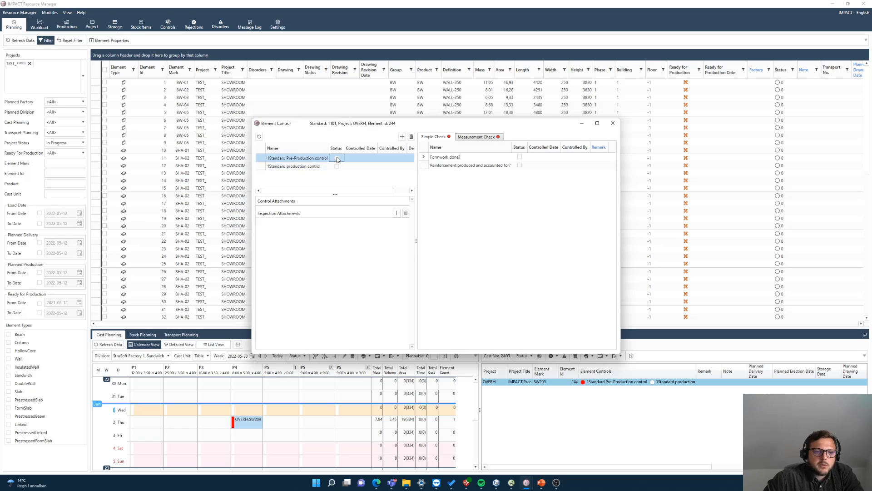
{"action": "left_click", "coordinate": [338, 167]}
{"action": "left_click", "coordinate": [338, 160]}
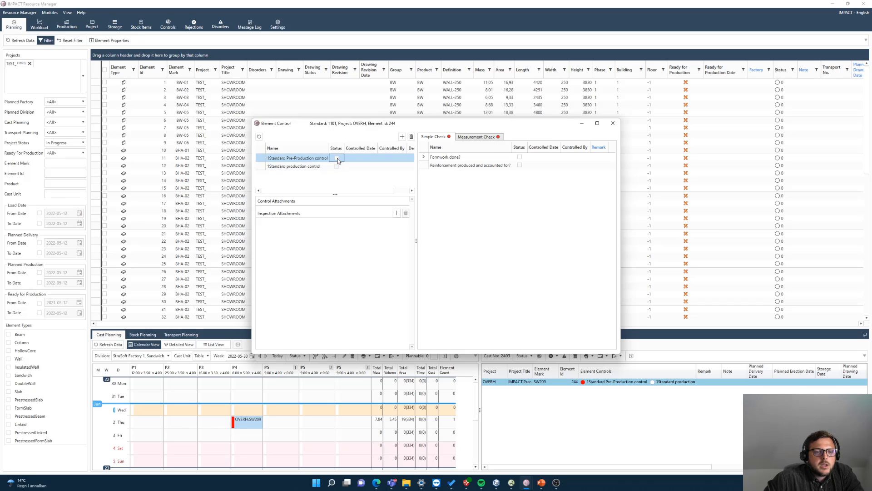
Step: Mark the simple checks for formwork and reinforcement of the 1Standard Pre-Production control as done, in order, and save them
{"action": "left_click", "coordinate": [520, 167]}
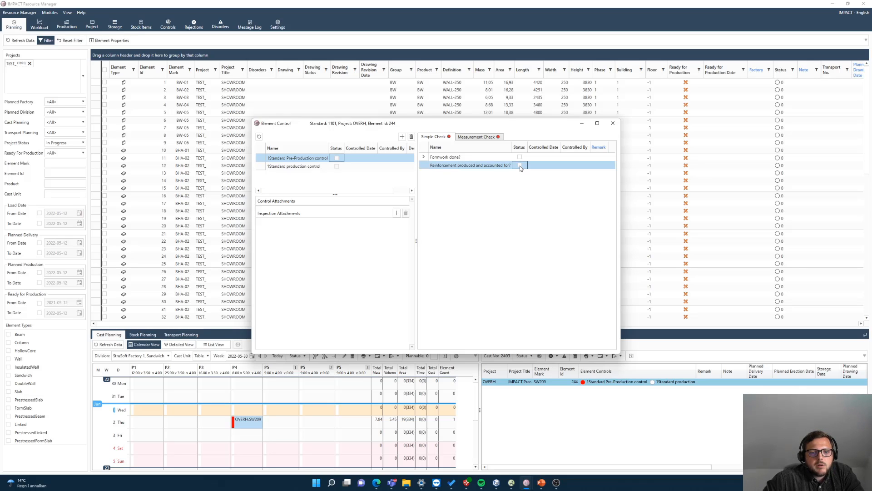
{"action": "left_click", "coordinate": [520, 158]}
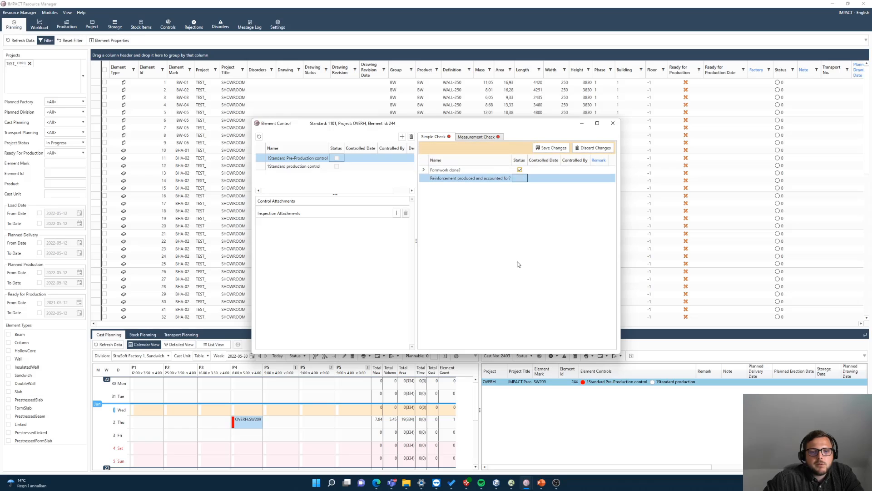
{"action": "left_click", "coordinate": [520, 177]}
{"action": "left_click", "coordinate": [552, 148]}
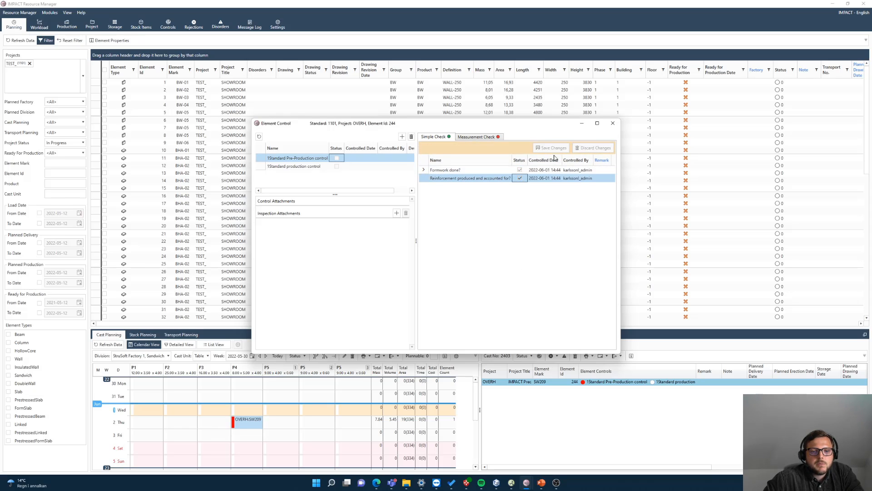
Step: Complete and save the formwork length, width and height measurement checks, and approve and save the 1Standard Pre-Production control
{"action": "left_click", "coordinate": [477, 137]}
{"action": "left_click", "coordinate": [470, 157]}
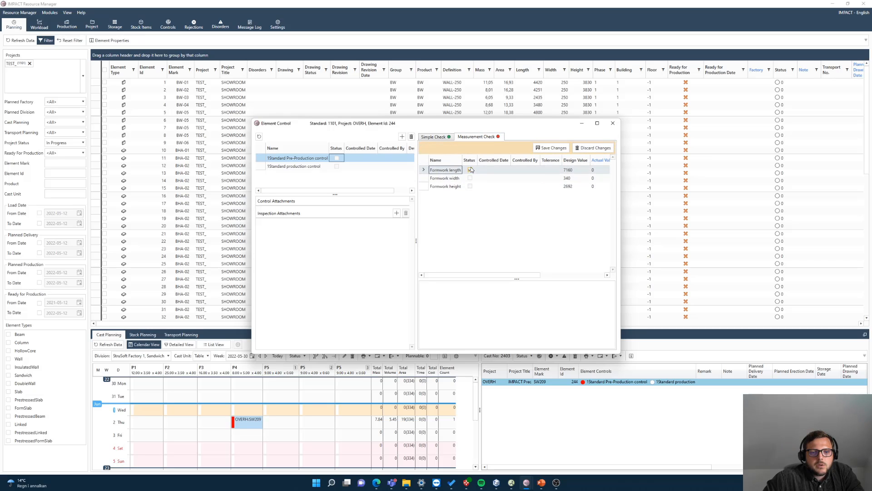
{"action": "left_click", "coordinate": [470, 178]}
{"action": "left_click", "coordinate": [470, 186]}
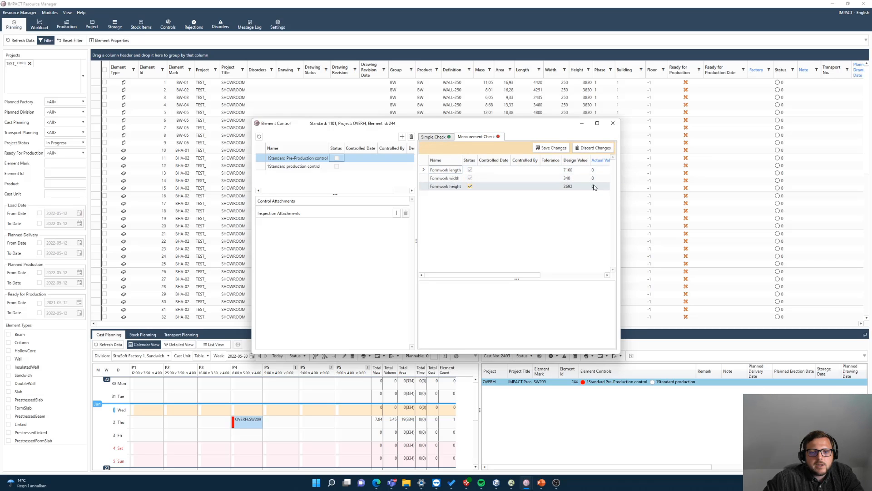
{"action": "left_click", "coordinate": [551, 147]}
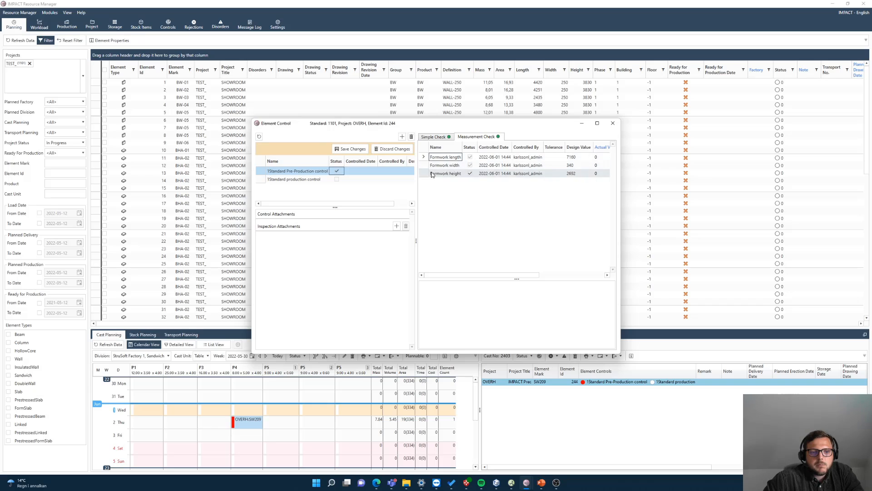
{"action": "left_click", "coordinate": [337, 170]}
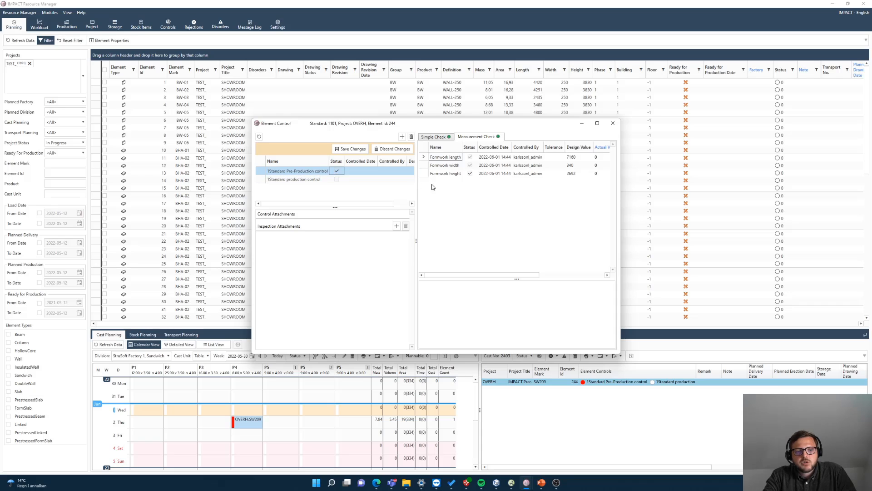
{"action": "left_click", "coordinate": [350, 149]}
Step: Mark the de-moulded, produced and concrete recipe simple checks of the 1Standard production control as done and save them
{"action": "left_click", "coordinate": [338, 166]}
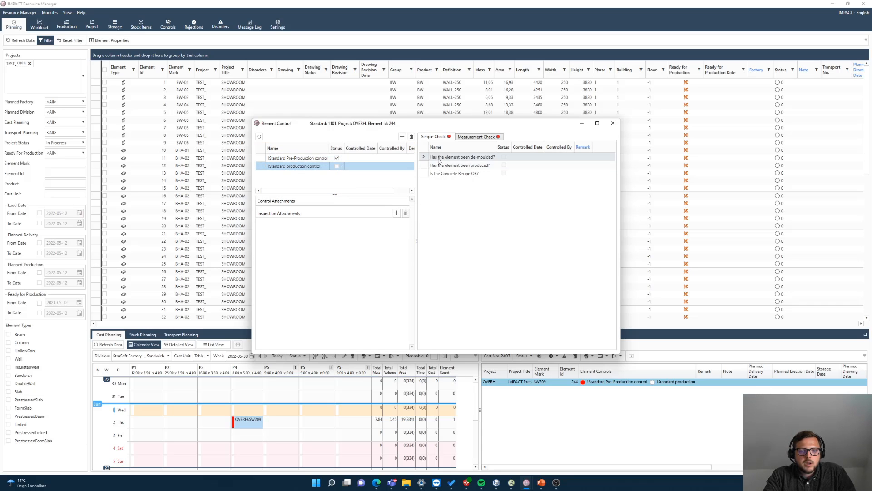
{"action": "left_click", "coordinate": [504, 157]}
{"action": "left_click", "coordinate": [504, 179]}
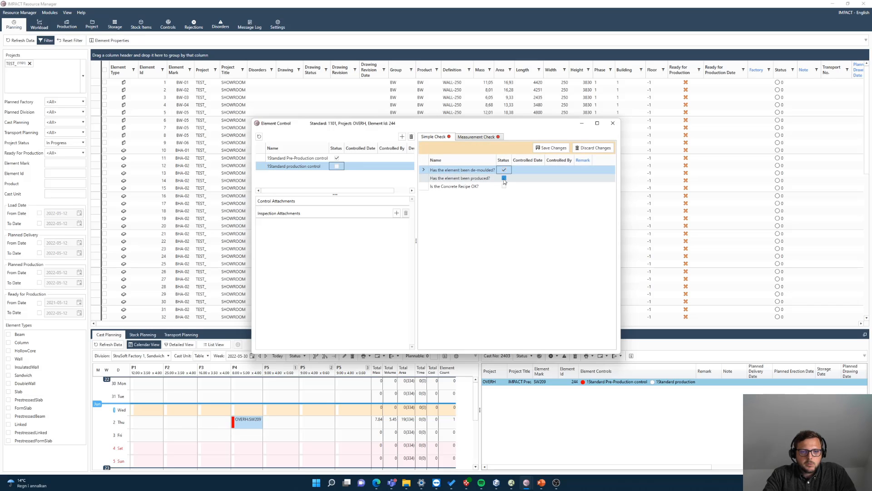
{"action": "left_click", "coordinate": [504, 186]}
{"action": "left_click", "coordinate": [551, 147]}
Step: Complete and save the length, width, height and diagonal measurement checks, and approve and save the 1Standard production control
{"action": "left_click", "coordinate": [476, 137]}
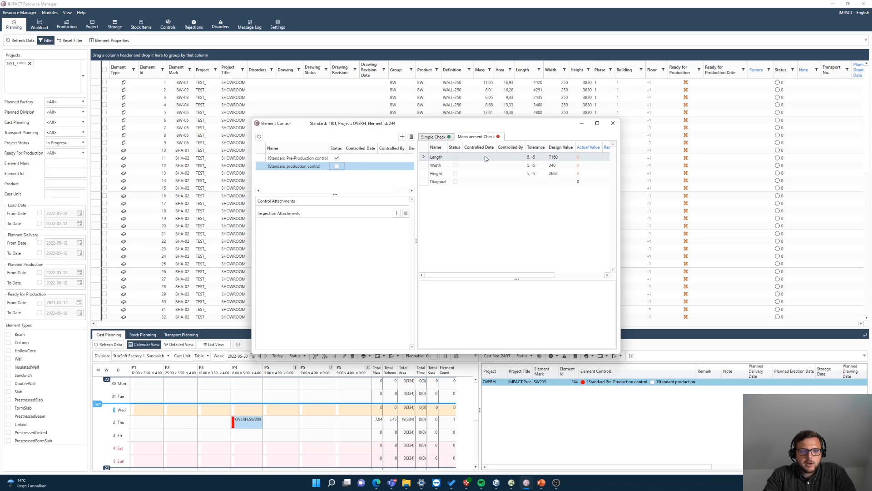
{"action": "left_click", "coordinate": [455, 157]}
{"action": "left_click", "coordinate": [456, 177]}
{"action": "left_click", "coordinate": [455, 186]}
{"action": "left_click", "coordinate": [455, 194]}
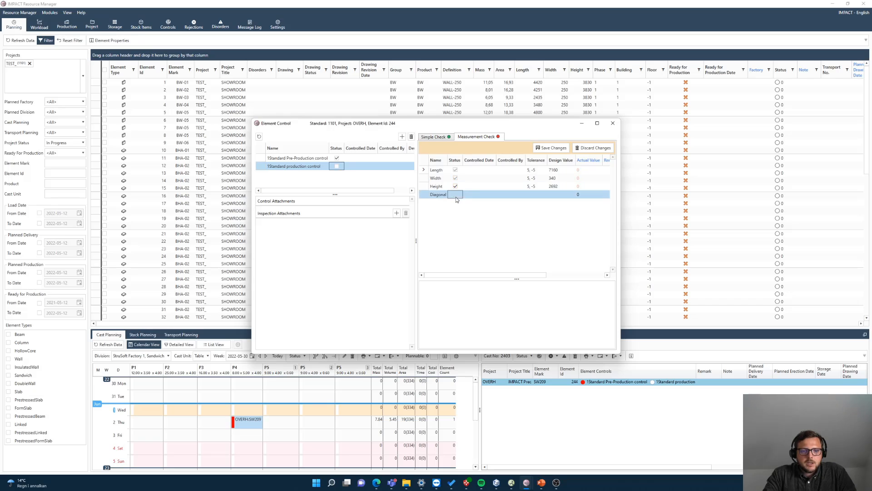
{"action": "left_click", "coordinate": [455, 195]}
{"action": "left_click", "coordinate": [552, 148]}
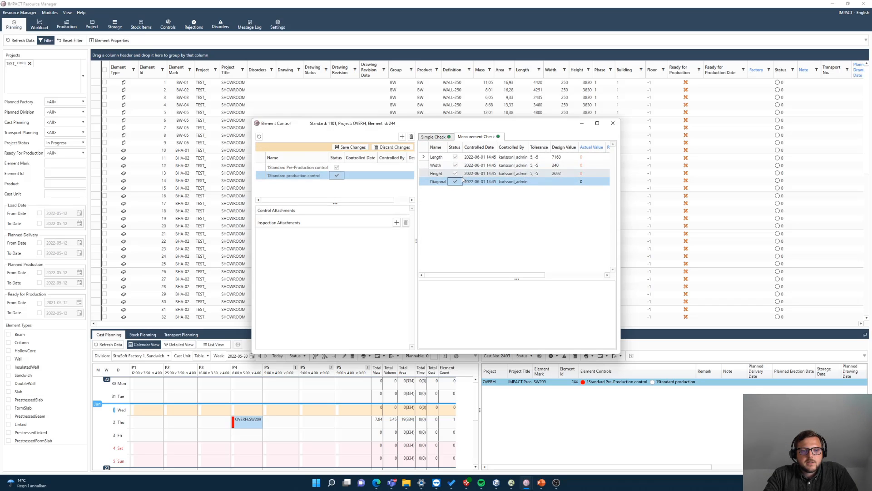
{"action": "left_click", "coordinate": [338, 167]}
{"action": "left_click", "coordinate": [354, 148]}
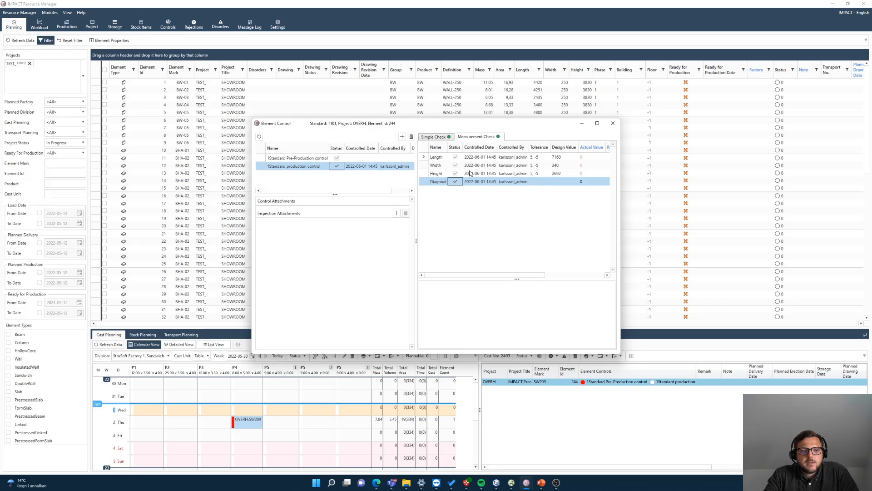
Step: Review the completed simple and measurement checks of the 1Standard Pre-Production control
{"action": "left_click", "coordinate": [371, 159]}
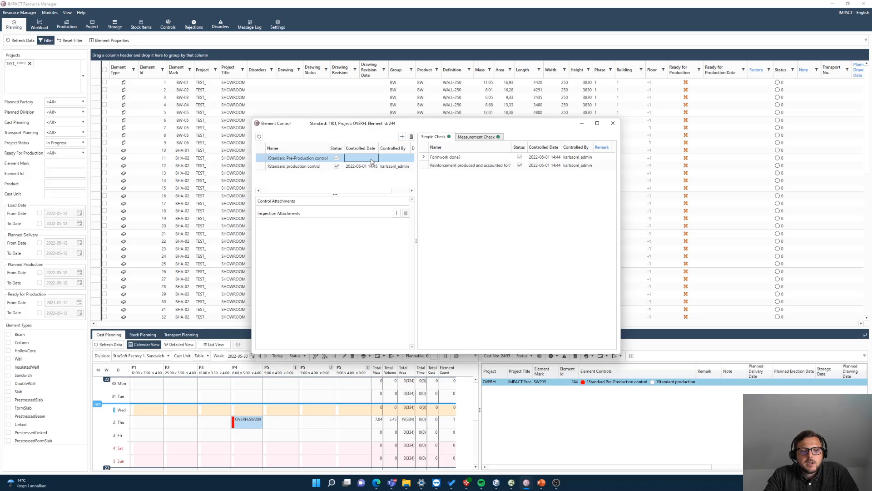
{"action": "left_click", "coordinate": [475, 136]}
{"action": "left_click", "coordinate": [464, 166]}
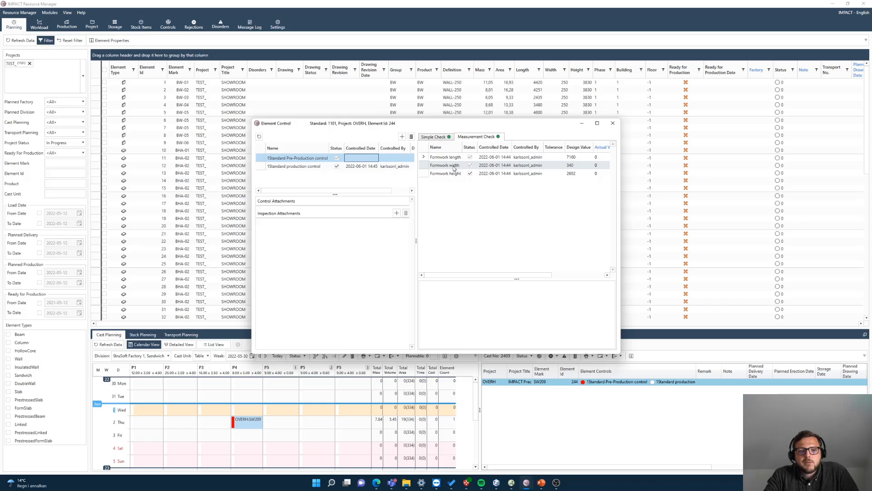